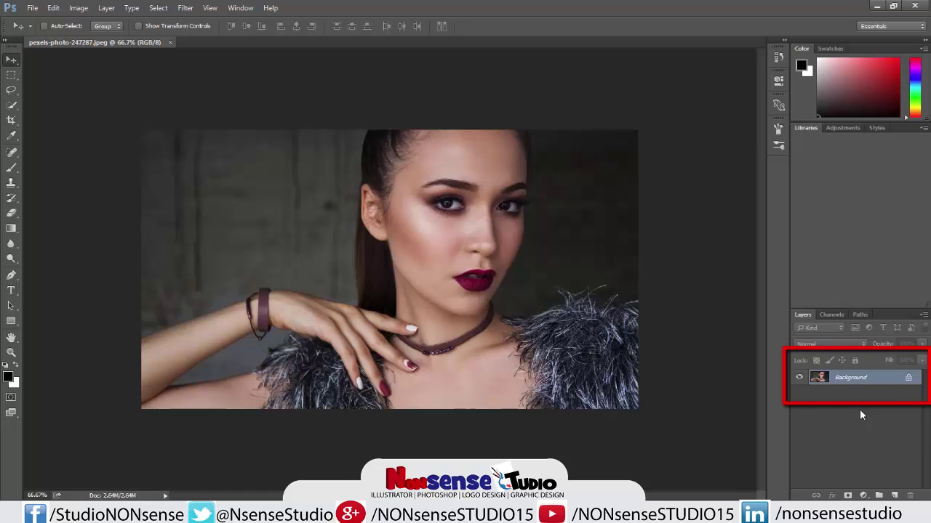
- Duplicate the photo layer twice, then desaturate Layer 1 with Ctrl+Shift+U
{"action": "key", "text": "ctrl+j"}
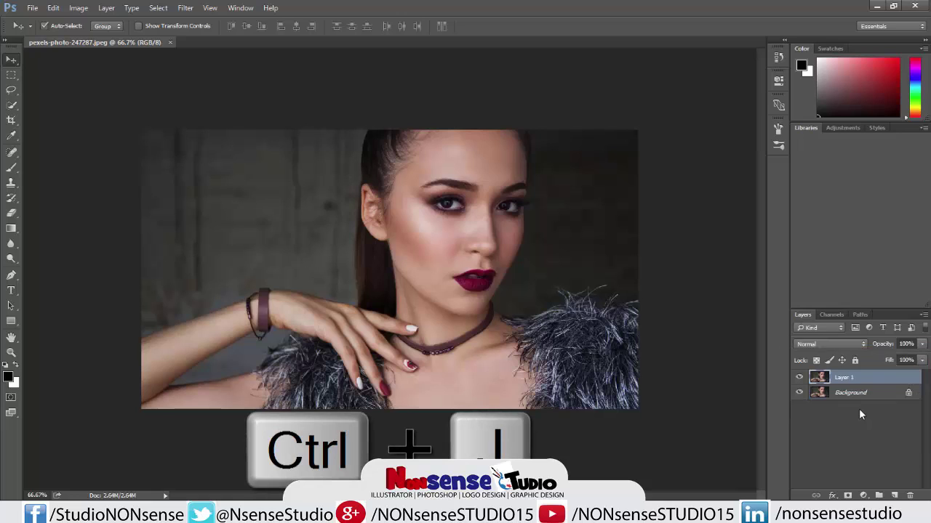
{"action": "key", "text": "ctrl+j"}
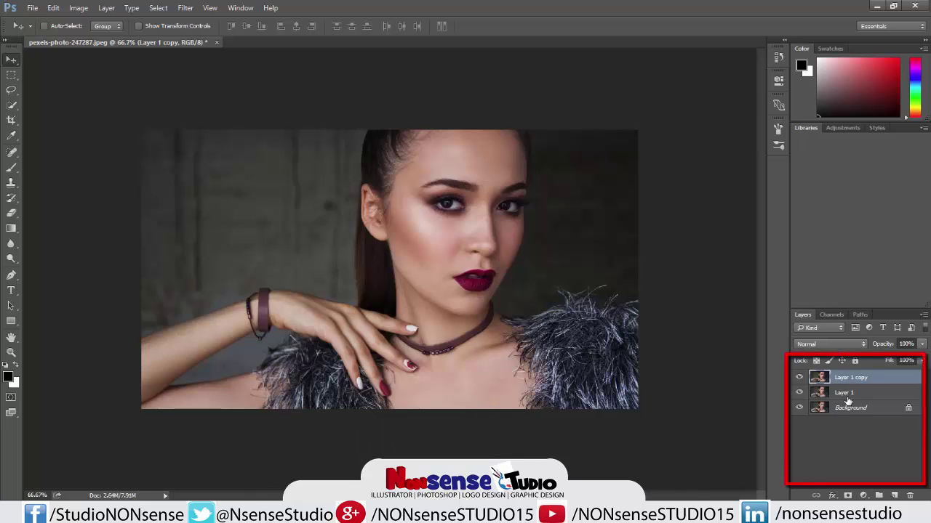
{"action": "left_click", "coordinate": [845, 394]}
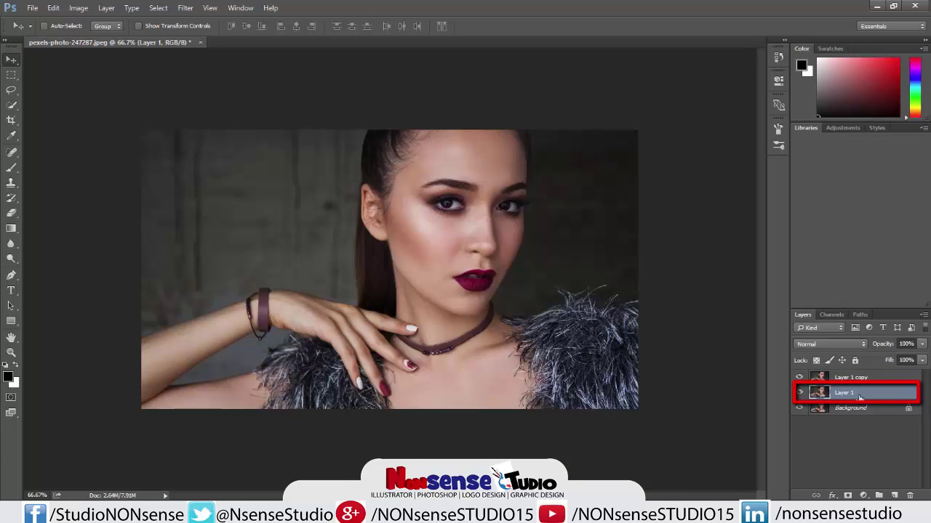
{"action": "key", "text": "ctrl+shift+u"}
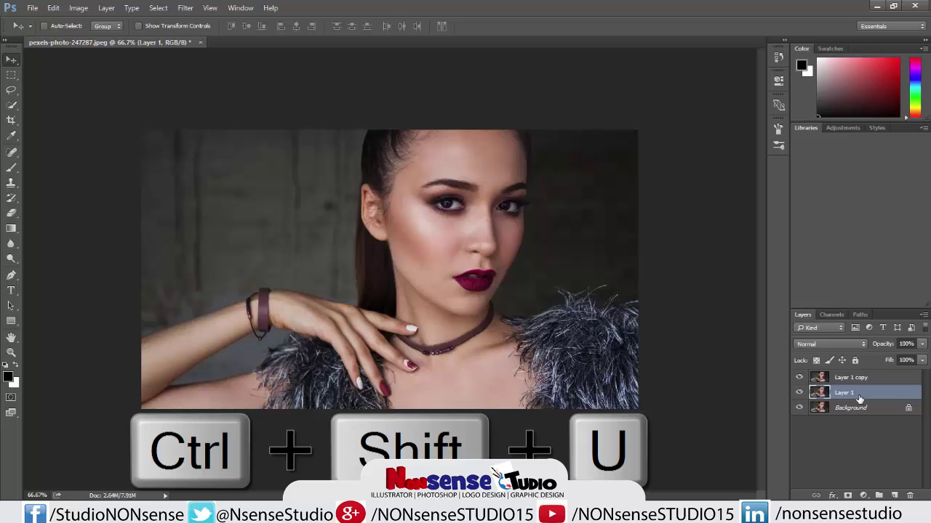
- Desaturate Layer 1 to black and white via Image > Adjustments > Desaturate
{"action": "left_click", "coordinate": [79, 7]}
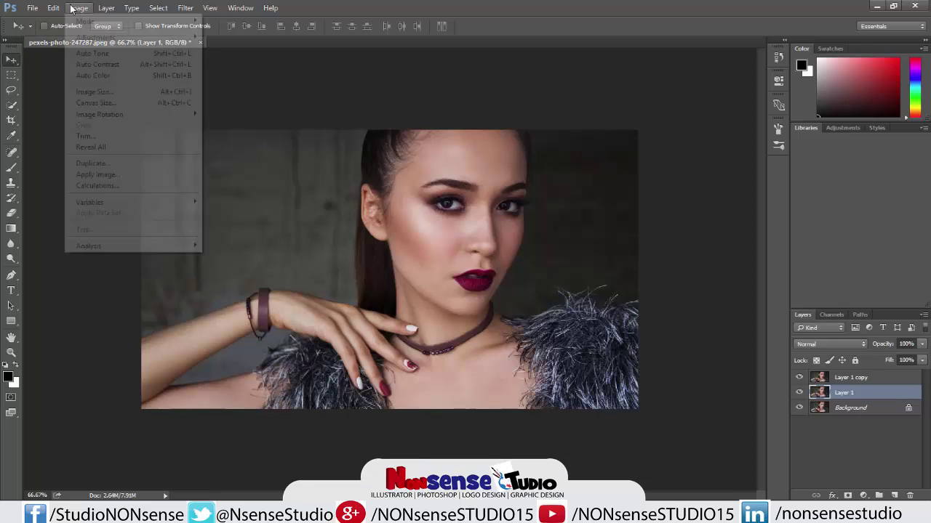
{"action": "mouse_move", "coordinate": [92, 43]}
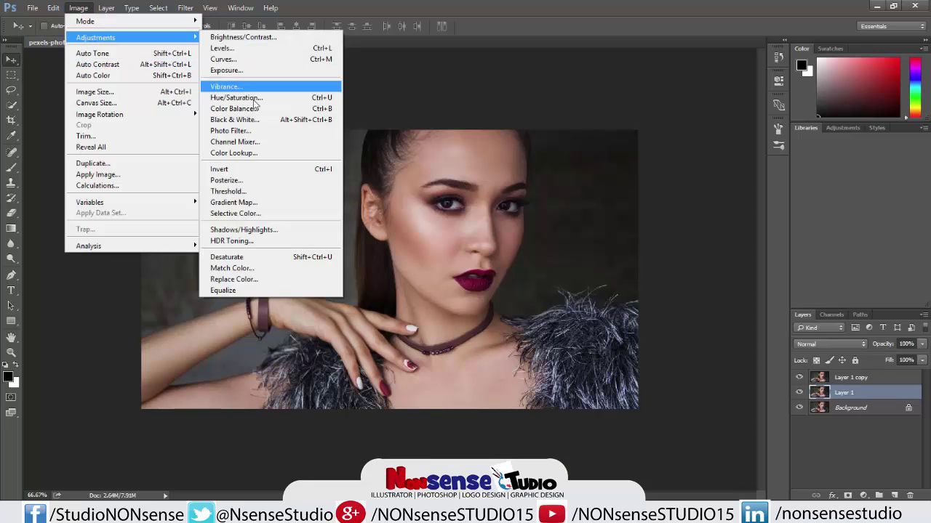
{"action": "left_click", "coordinate": [250, 258]}
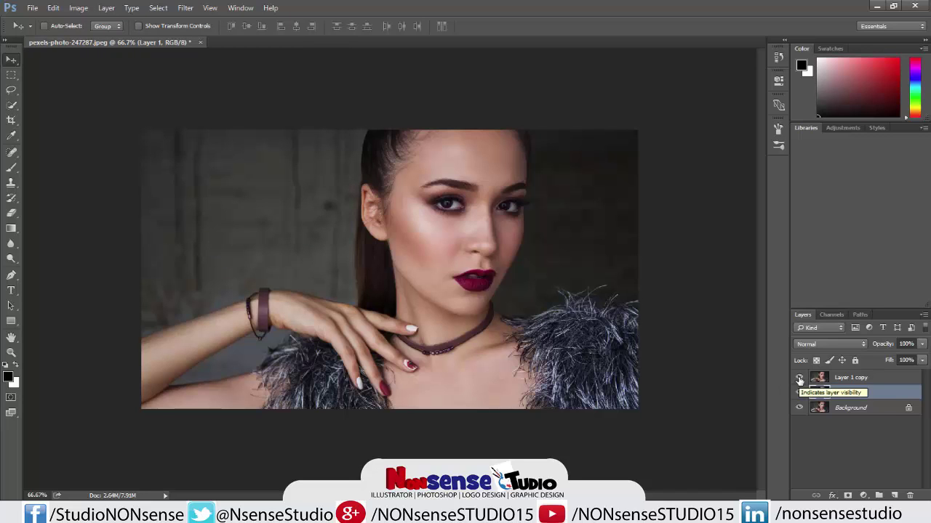
- Hide and reshow Layer 1 copy to check the grey layer, then select Layer 1 copy
{"action": "left_click", "coordinate": [799, 378]}
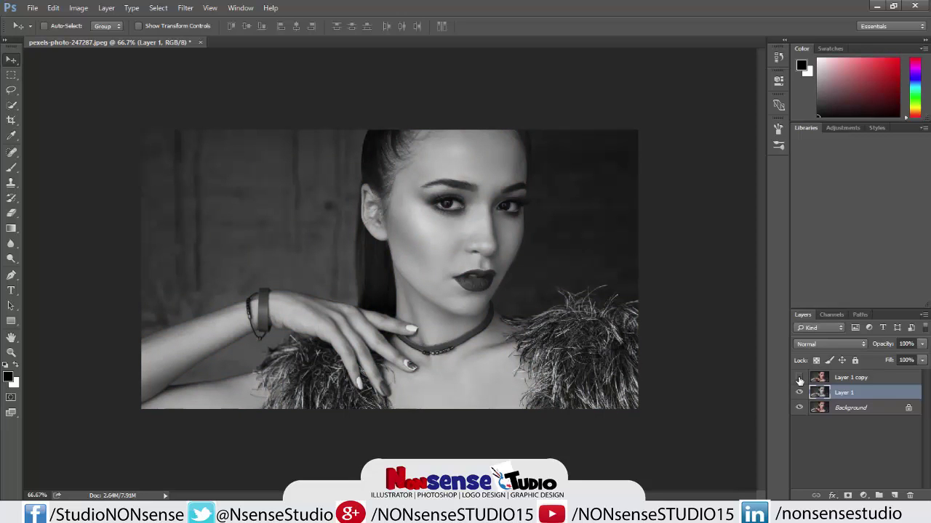
{"action": "left_click", "coordinate": [799, 378]}
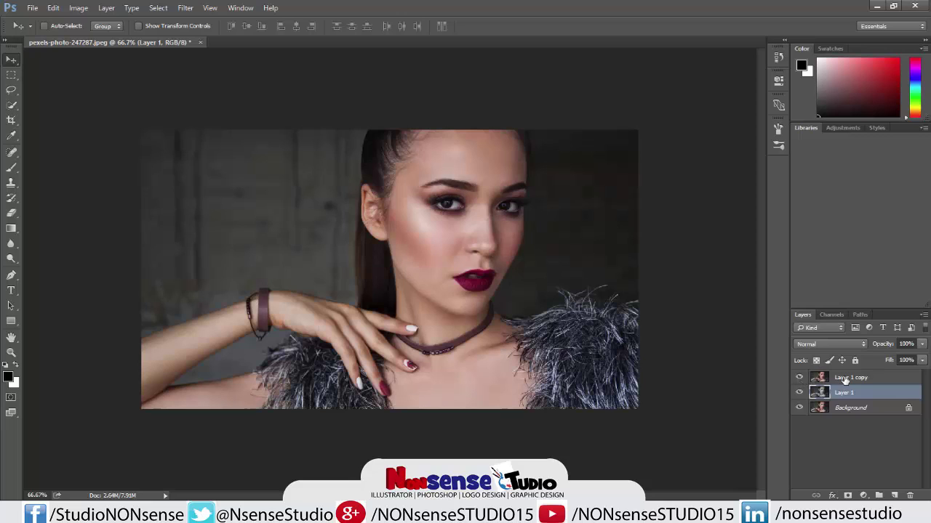
{"action": "left_click", "coordinate": [843, 379]}
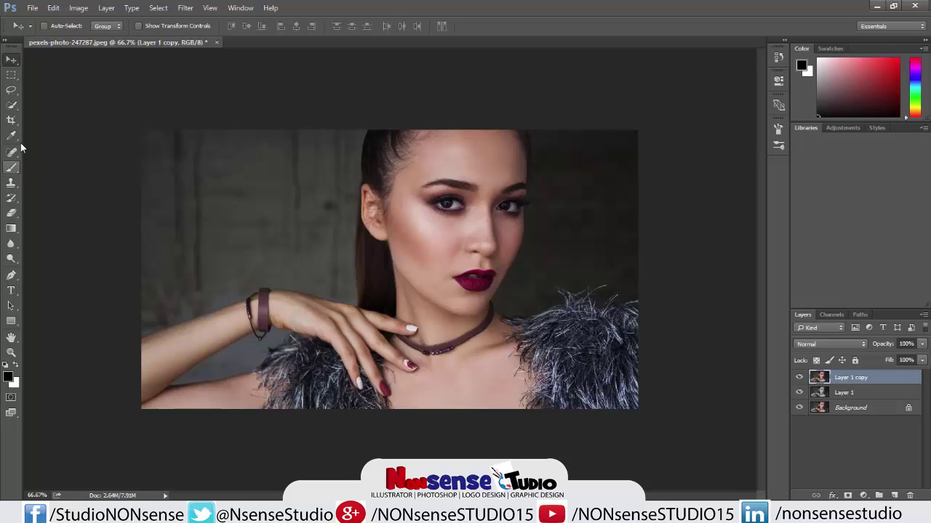
- Lasso the left side of the face from forehead to chin and invert the selection
{"action": "left_click", "coordinate": [11, 92]}
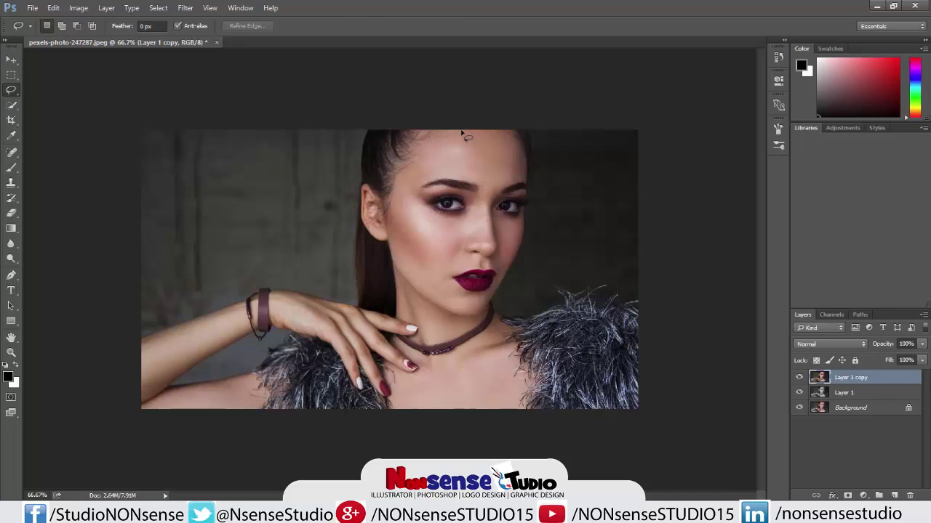
{"action": "left_click_drag", "start_coordinate": [443, 132], "coordinate": [486, 167]}
{"action": "mouse_move", "coordinate": [487, 264]}
{"action": "left_mouse_down"}
{"action": "mouse_move", "coordinate": [450, 271]}
{"action": "mouse_move", "coordinate": [452, 301]}
{"action": "left_mouse_up"}
{"action": "mouse_move", "coordinate": [408, 281]}
{"action": "left_mouse_down"}
{"action": "mouse_move", "coordinate": [393, 243]}
{"action": "mouse_move", "coordinate": [392, 196]}
{"action": "mouse_move", "coordinate": [426, 142]}
{"action": "mouse_move", "coordinate": [444, 133]}
{"action": "left_mouse_up"}
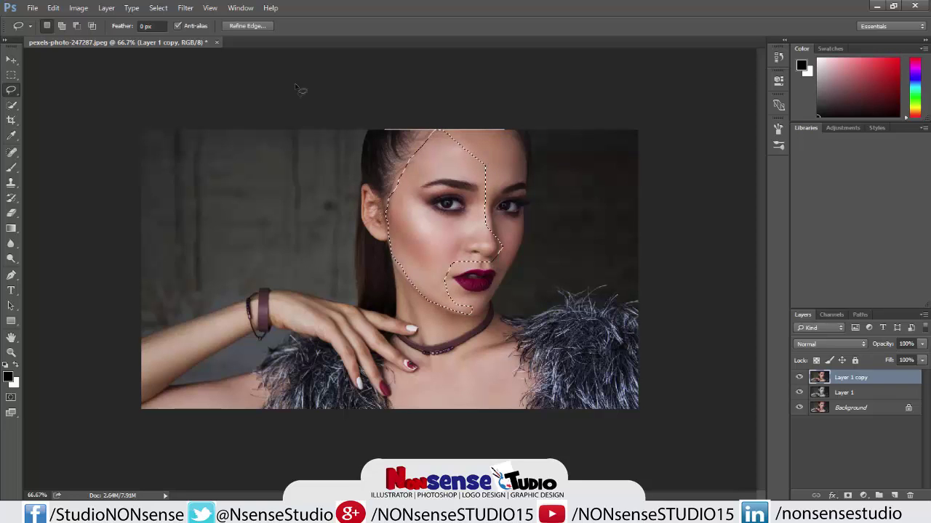
{"action": "left_click", "coordinate": [164, 11]}
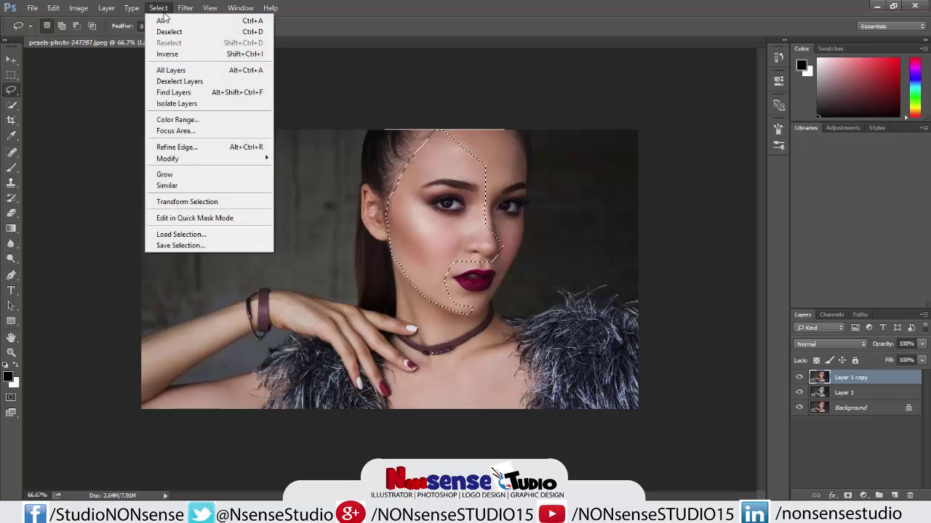
{"action": "left_click", "coordinate": [170, 54]}
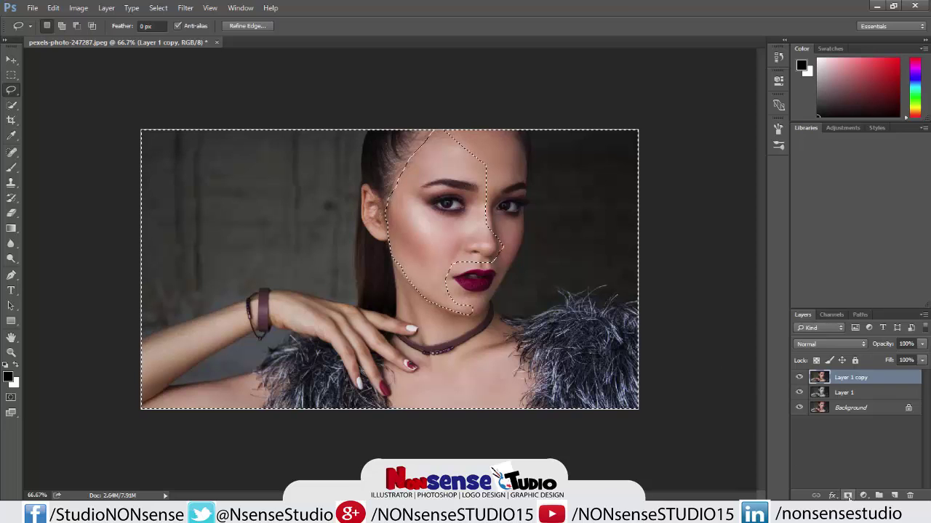
- Add a layer mask to Layer 1 copy, fill it to hide the colour face area, and deselect
{"action": "left_click", "coordinate": [848, 496]}
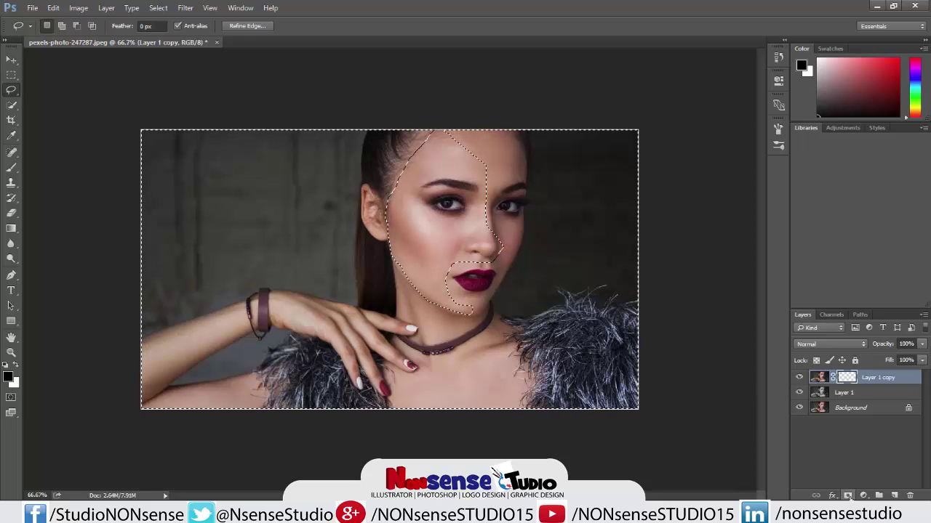
{"action": "key", "text": "alt+BackSpace"}
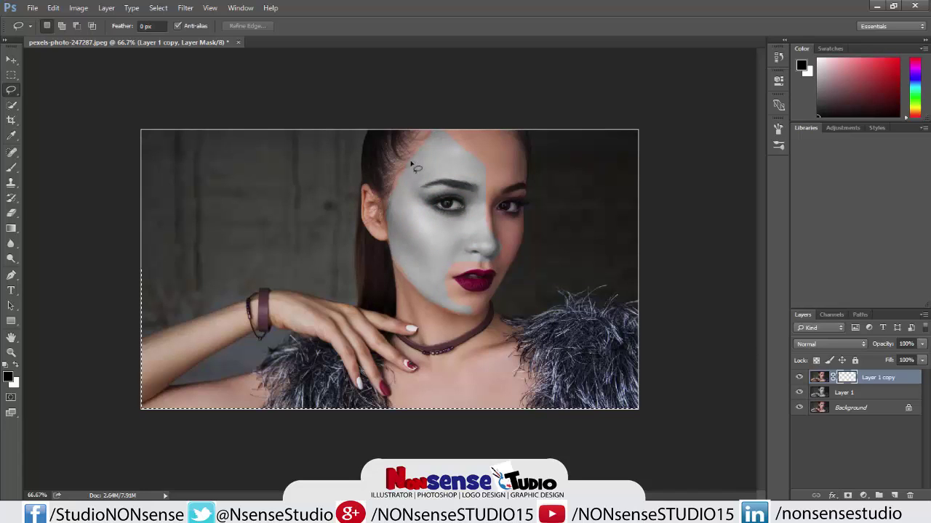
{"action": "key", "text": "ctrl+d"}
{"action": "key", "text": "v"}
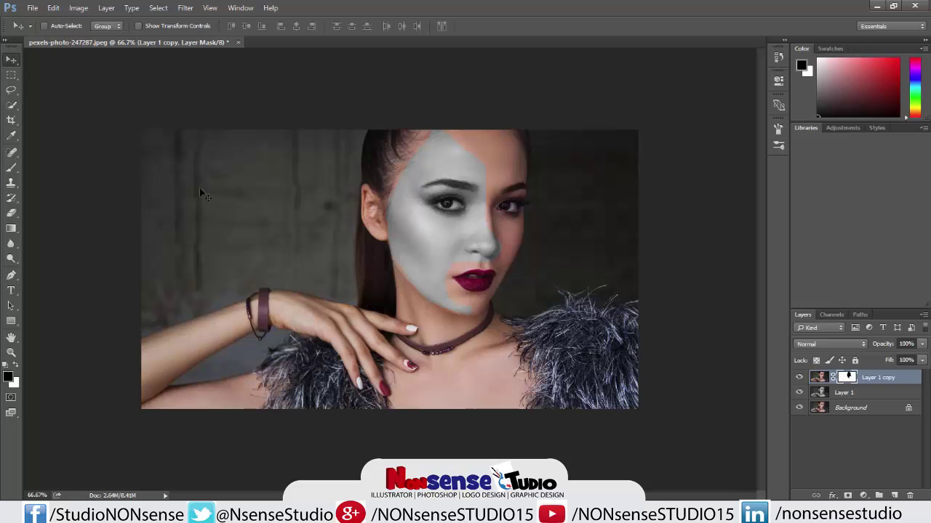
- Set up the standard soft brush at 27 px
{"action": "left_click", "coordinate": [13, 169]}
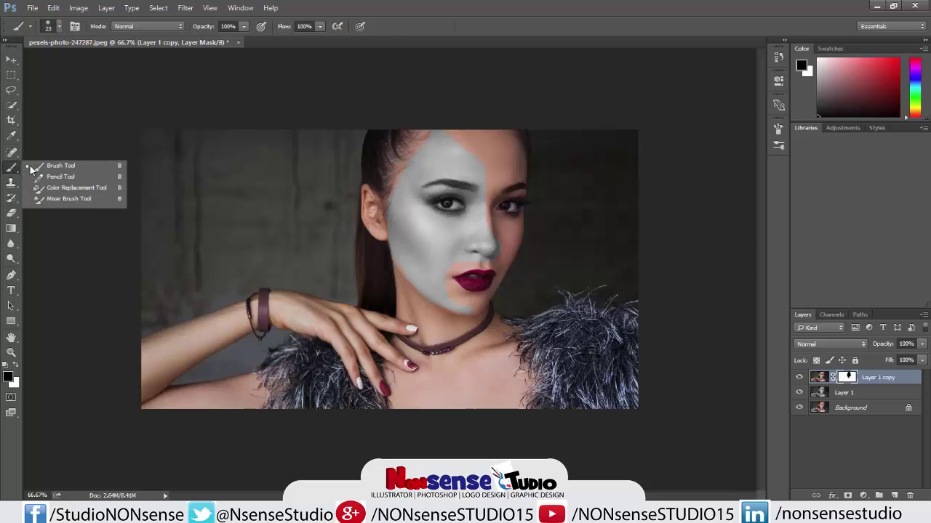
{"action": "left_click", "coordinate": [32, 166]}
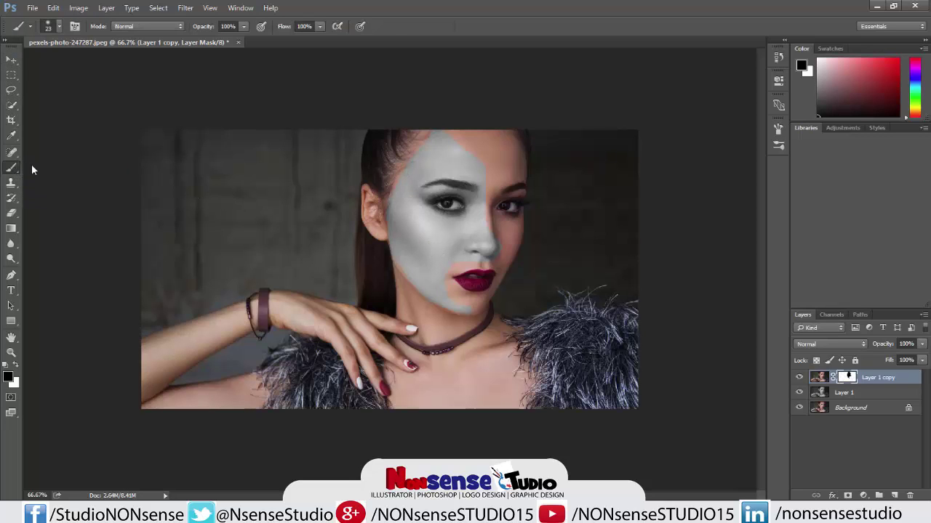
{"action": "left_click", "coordinate": [58, 28]}
{"action": "left_click_drag", "start_coordinate": [70, 67], "coordinate": [75, 69]}
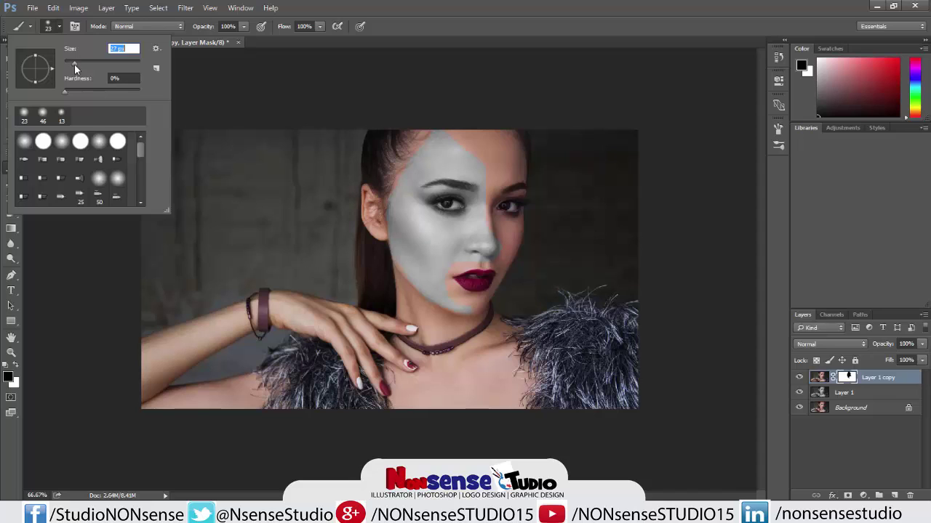
{"action": "key", "text": "Return"}
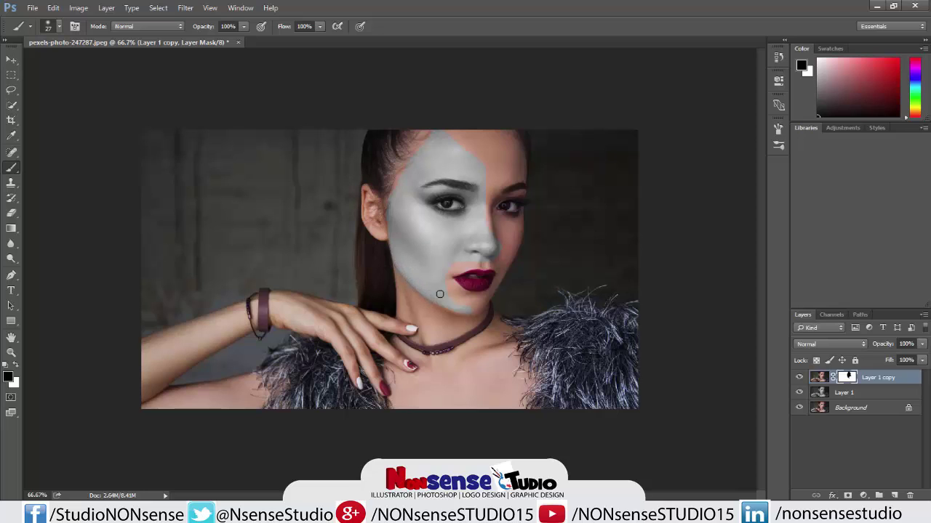
- Zoom into the face and paint the mask grey over the upper lip, chin corner and left edge
{"action": "left_click", "coordinate": [11, 352]}
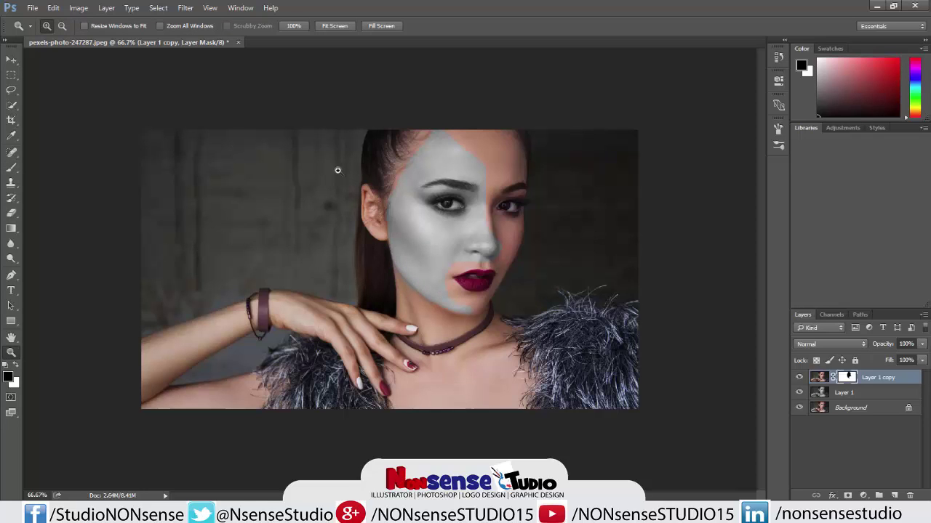
{"action": "left_click_drag", "start_coordinate": [355, 121], "coordinate": [533, 301]}
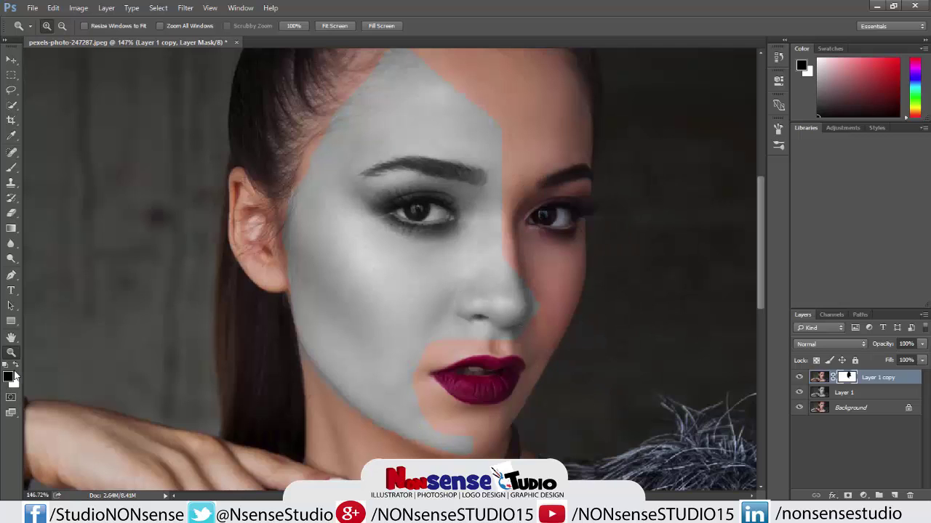
{"action": "left_click", "coordinate": [11, 167]}
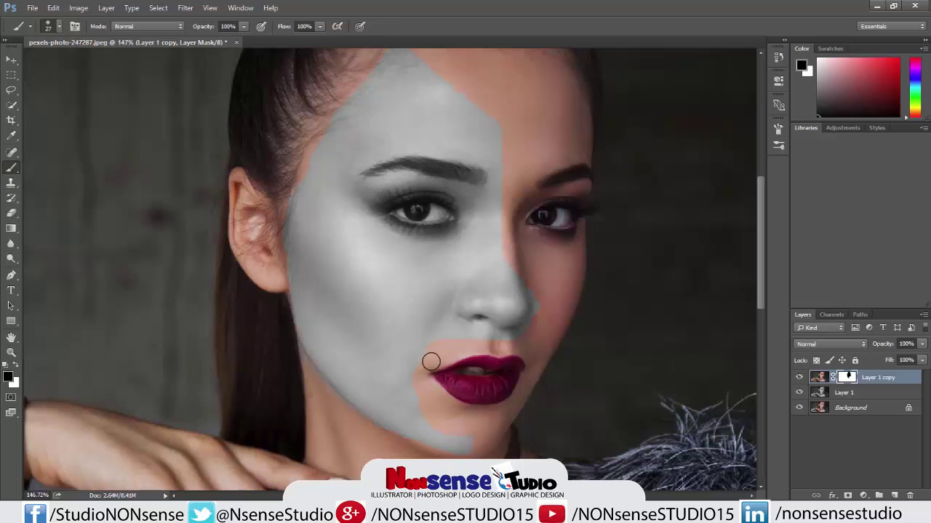
{"action": "mouse_move", "coordinate": [432, 361]}
{"action": "left_mouse_down"}
{"action": "mouse_move", "coordinate": [511, 343]}
{"action": "mouse_move", "coordinate": [465, 343]}
{"action": "mouse_move", "coordinate": [423, 359]}
{"action": "mouse_move", "coordinate": [421, 378]}
{"action": "mouse_move", "coordinate": [441, 359]}
{"action": "mouse_move", "coordinate": [420, 372]}
{"action": "mouse_move", "coordinate": [430, 393]}
{"action": "mouse_move", "coordinate": [480, 413]}
{"action": "mouse_move", "coordinate": [472, 454]}
{"action": "mouse_move", "coordinate": [418, 449]}
{"action": "mouse_move", "coordinate": [378, 426]}
{"action": "mouse_move", "coordinate": [407, 418]}
{"action": "mouse_move", "coordinate": [408, 394]}
{"action": "mouse_move", "coordinate": [471, 423]}
{"action": "mouse_move", "coordinate": [450, 429]}
{"action": "mouse_move", "coordinate": [424, 418]}
{"action": "mouse_move", "coordinate": [471, 435]}
{"action": "mouse_move", "coordinate": [436, 393]}
{"action": "mouse_move", "coordinate": [463, 416]}
{"action": "mouse_move", "coordinate": [504, 413]}
{"action": "mouse_move", "coordinate": [478, 453]}
{"action": "left_mouse_up"}
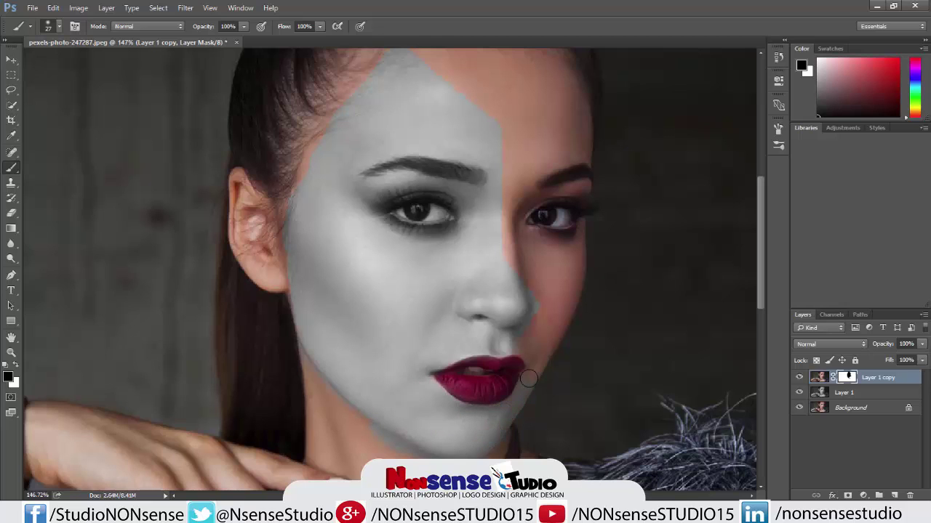
{"action": "mouse_move", "coordinate": [525, 385]}
{"action": "left_mouse_down"}
{"action": "mouse_move", "coordinate": [510, 408]}
{"action": "mouse_move", "coordinate": [539, 359]}
{"action": "mouse_move", "coordinate": [510, 347]}
{"action": "mouse_move", "coordinate": [549, 352]}
{"action": "mouse_move", "coordinate": [536, 311]}
{"action": "mouse_move", "coordinate": [555, 335]}
{"action": "mouse_move", "coordinate": [541, 361]}
{"action": "mouse_move", "coordinate": [532, 319]}
{"action": "mouse_move", "coordinate": [553, 331]}
{"action": "mouse_move", "coordinate": [538, 360]}
{"action": "mouse_move", "coordinate": [528, 340]}
{"action": "mouse_move", "coordinate": [507, 334]}
{"action": "left_mouse_up"}
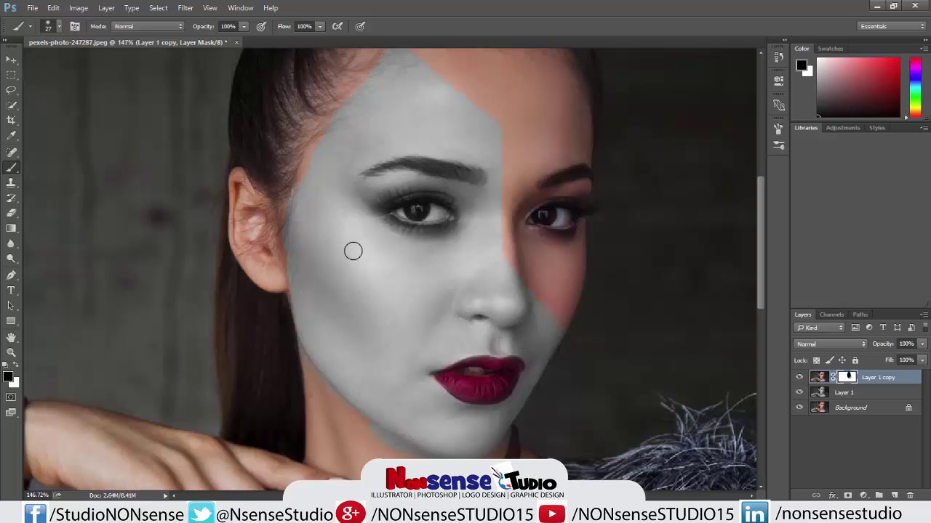
{"action": "left_click_drag", "start_coordinate": [311, 160], "coordinate": [281, 296]}
{"action": "key", "text": "x"}
- Add Bevel & Emboss to Layer 1 copy with a reduced size
{"action": "left_click", "coordinate": [832, 496]}
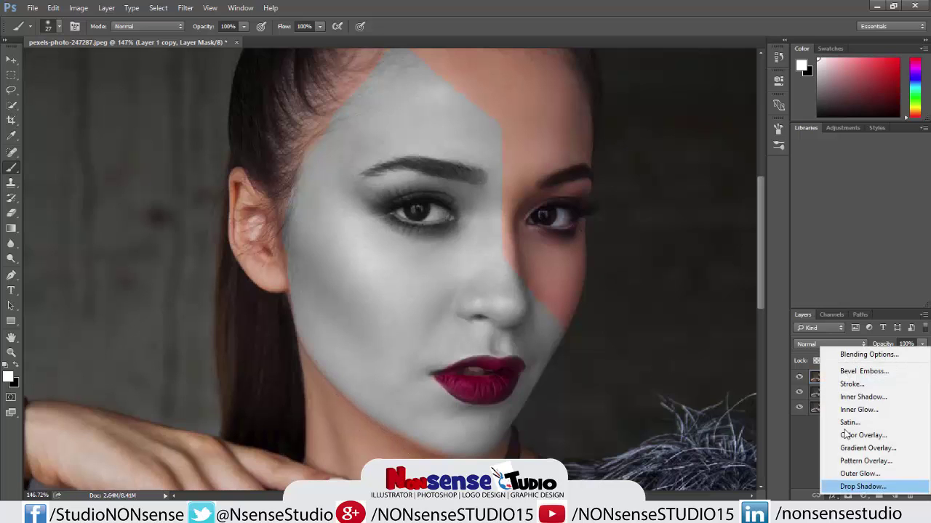
{"action": "left_click", "coordinate": [856, 372]}
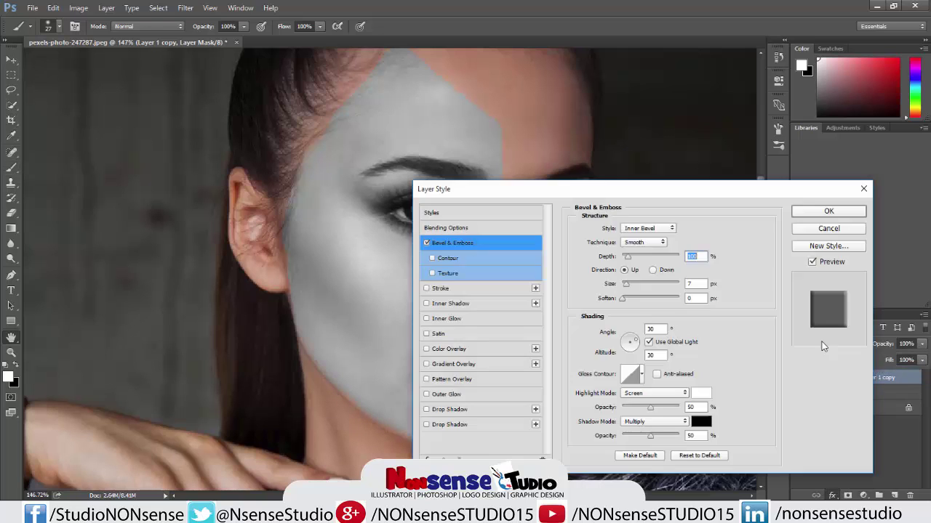
{"action": "left_click_drag", "start_coordinate": [647, 192], "coordinate": [826, 195]}
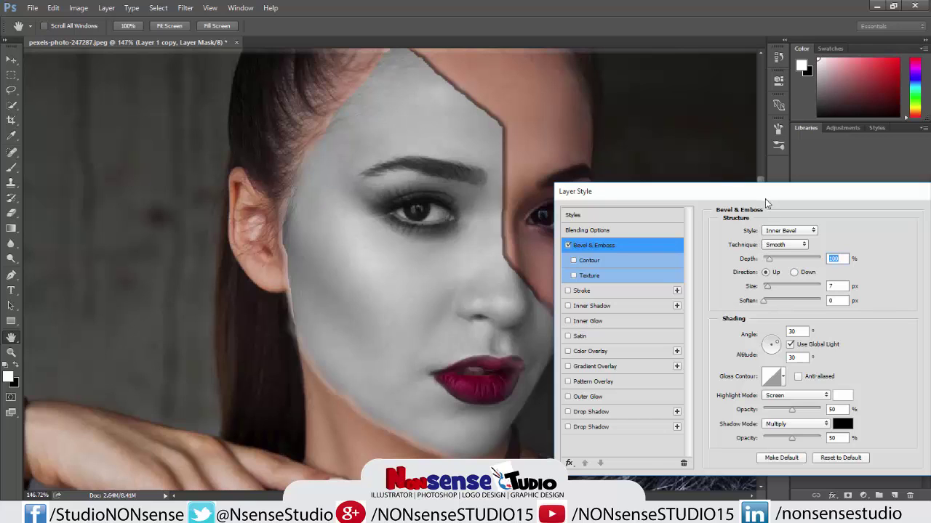
{"action": "left_click_drag", "start_coordinate": [769, 291], "coordinate": [771, 291]}
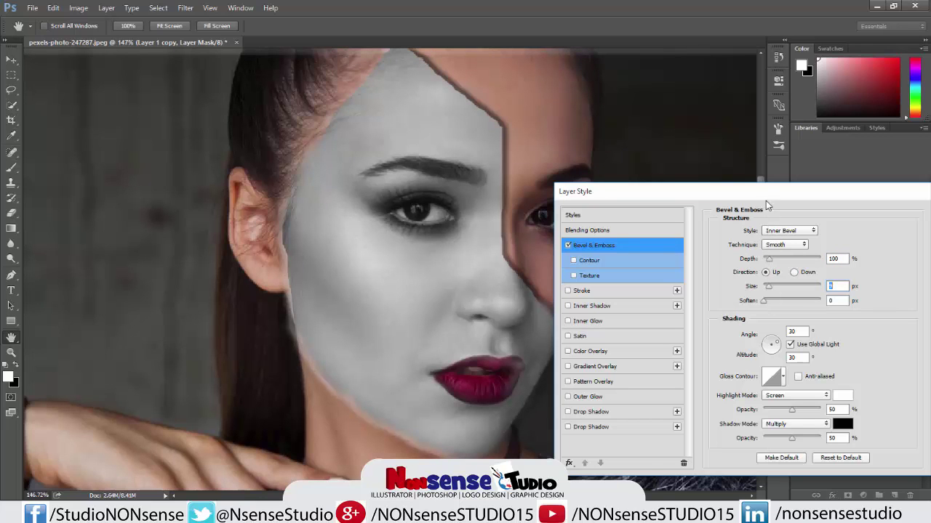
{"action": "left_click_drag", "start_coordinate": [765, 197], "coordinate": [712, 123]}
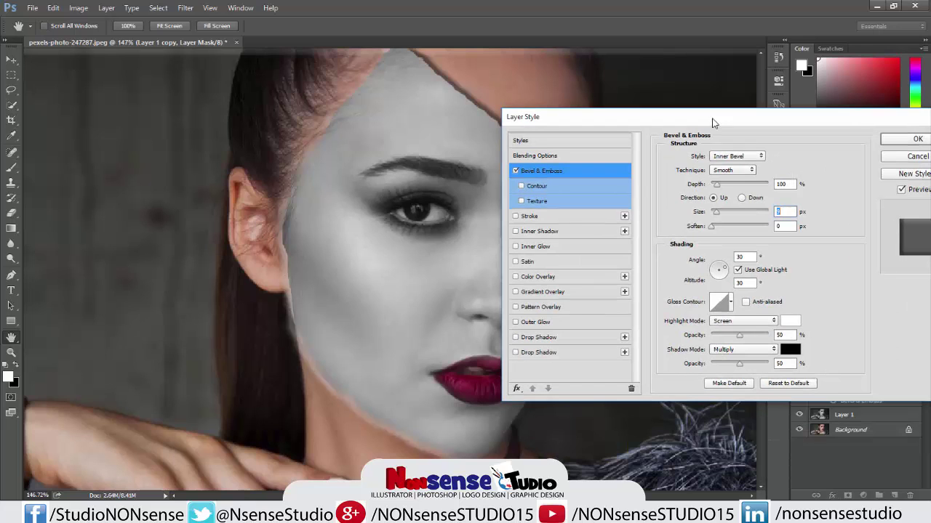
- Add a Drop Shadow at 100% opacity and apply both layer effects
{"action": "left_click", "coordinate": [549, 356]}
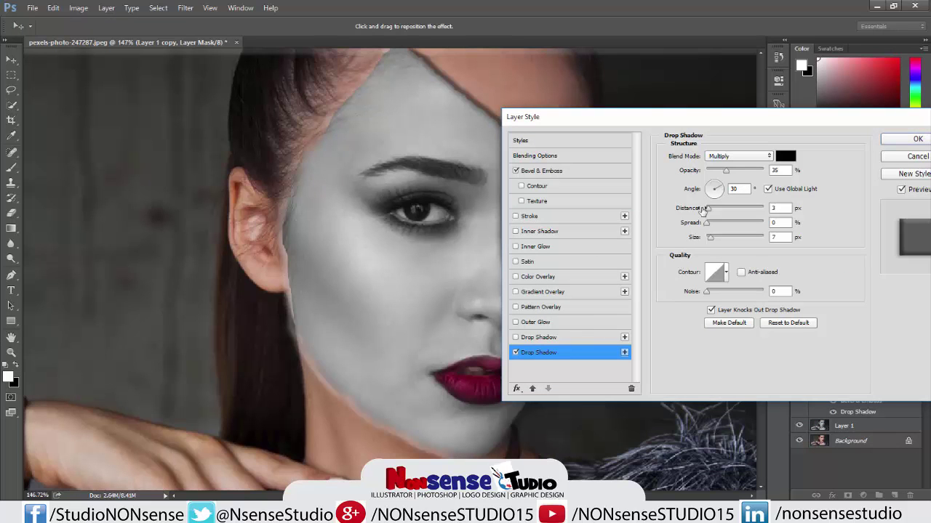
{"action": "left_click_drag", "start_coordinate": [731, 175], "coordinate": [763, 172]}
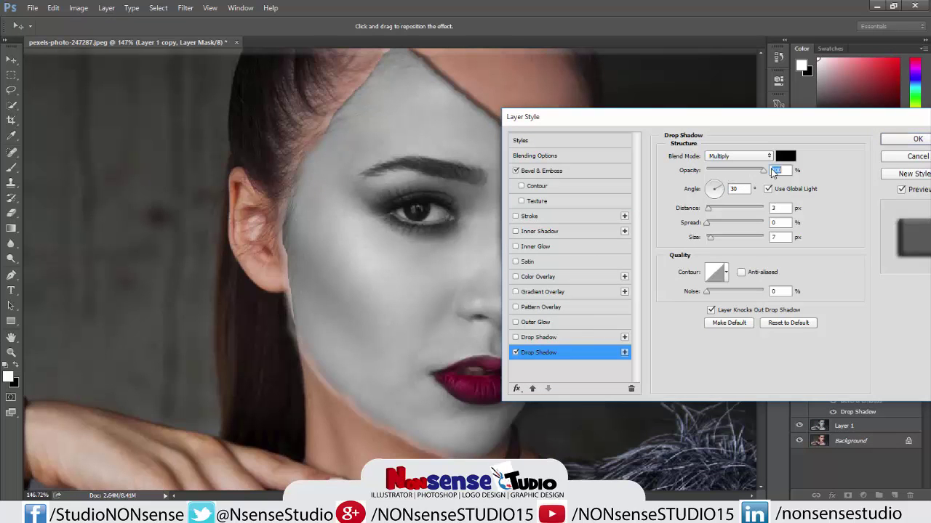
{"action": "left_click", "coordinate": [710, 240]}
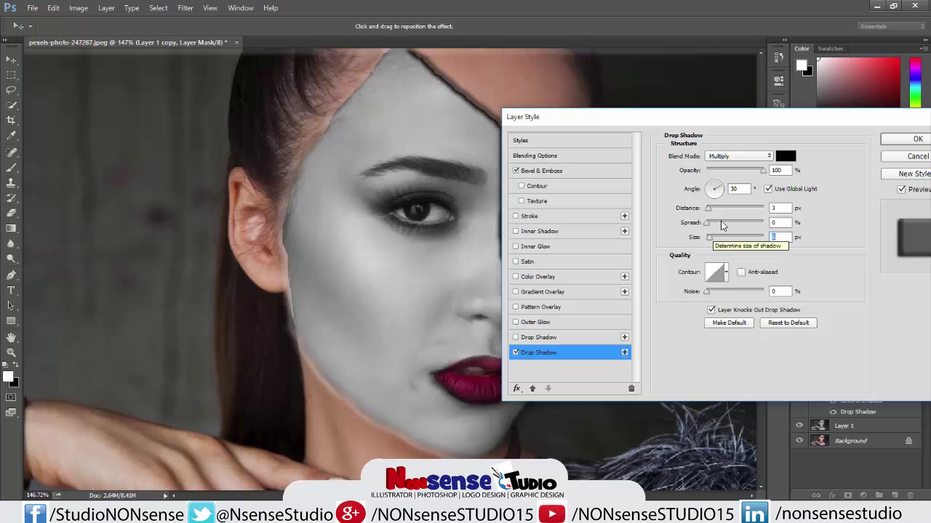
{"action": "left_click", "coordinate": [898, 145]}
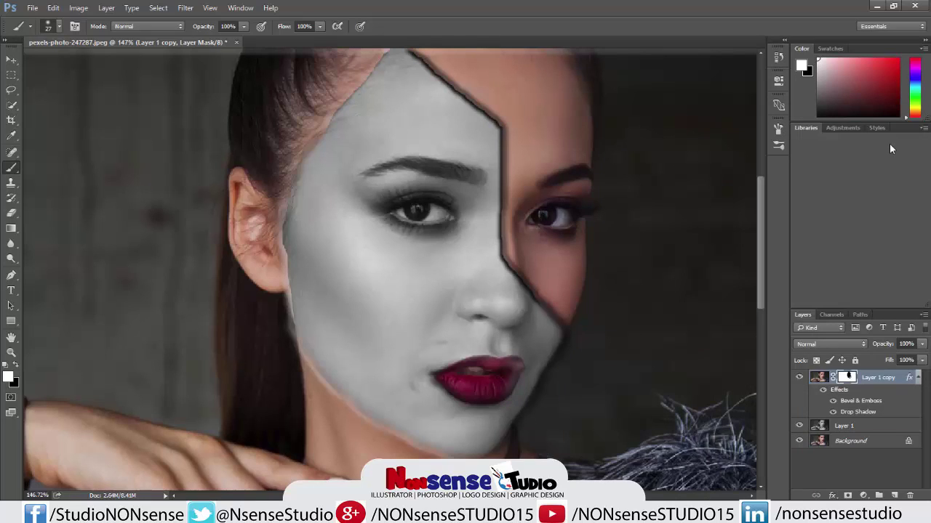
- Darken Layer 1 with Levels, black input at 26, then fit the photo on screen
{"action": "left_click", "coordinate": [841, 428]}
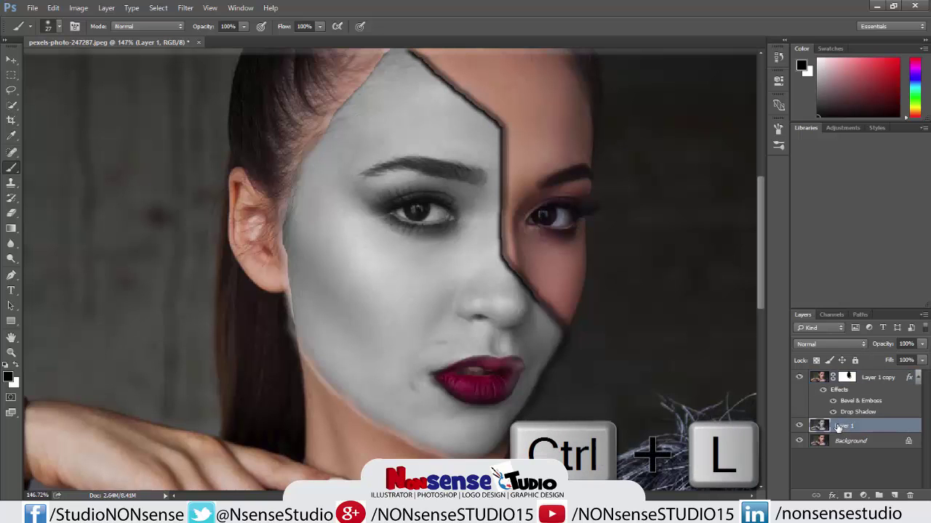
{"action": "key", "text": "ctrl+l"}
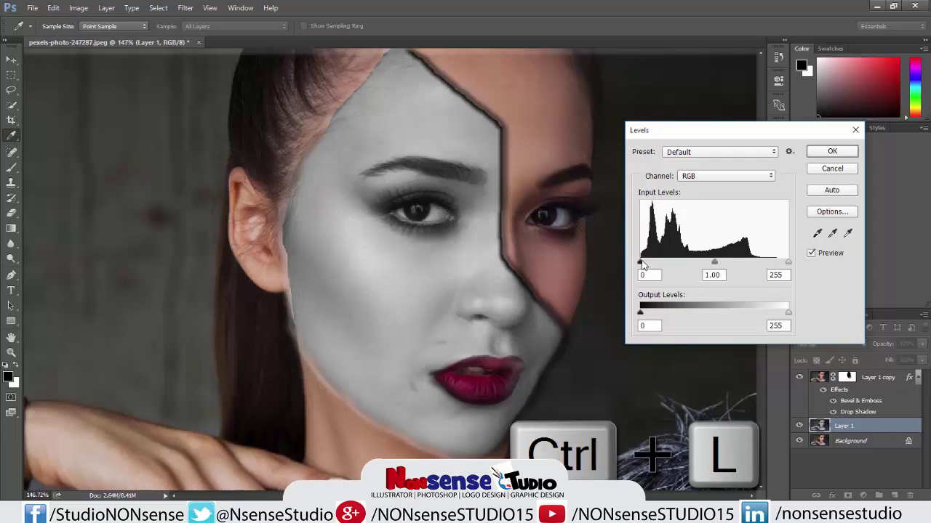
{"action": "mouse_move", "coordinate": [641, 264]}
{"action": "left_mouse_down"}
{"action": "mouse_move", "coordinate": [716, 269]}
{"action": "mouse_move", "coordinate": [649, 278]}
{"action": "mouse_move", "coordinate": [656, 266]}
{"action": "left_mouse_up"}
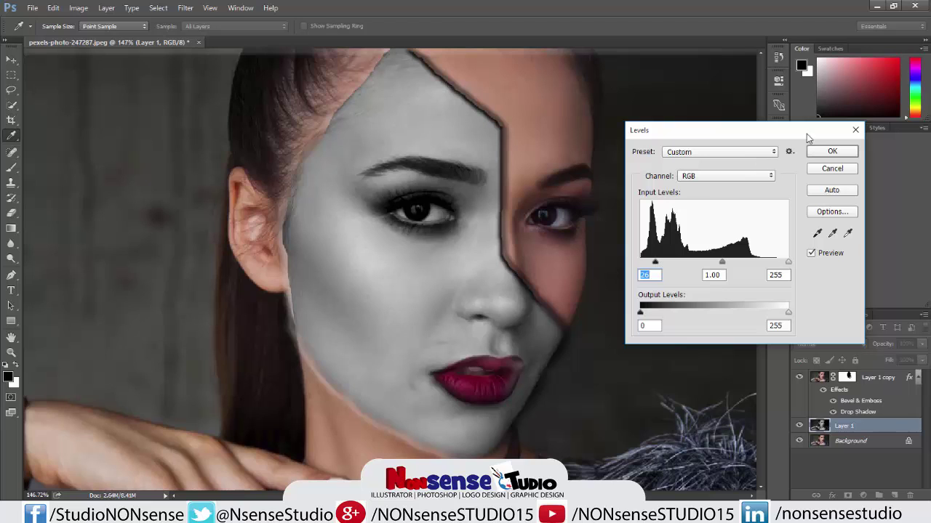
{"action": "left_click", "coordinate": [834, 154]}
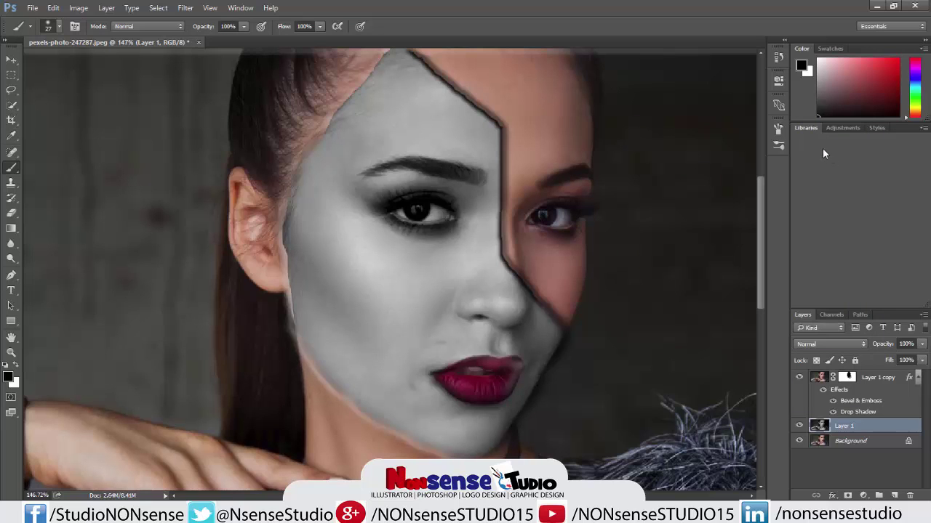
{"action": "key", "text": "ctrl+0"}
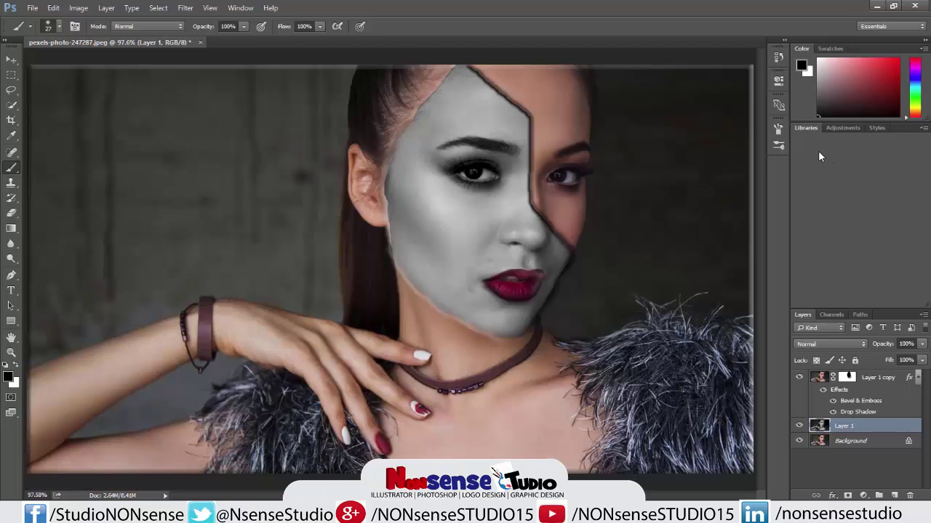